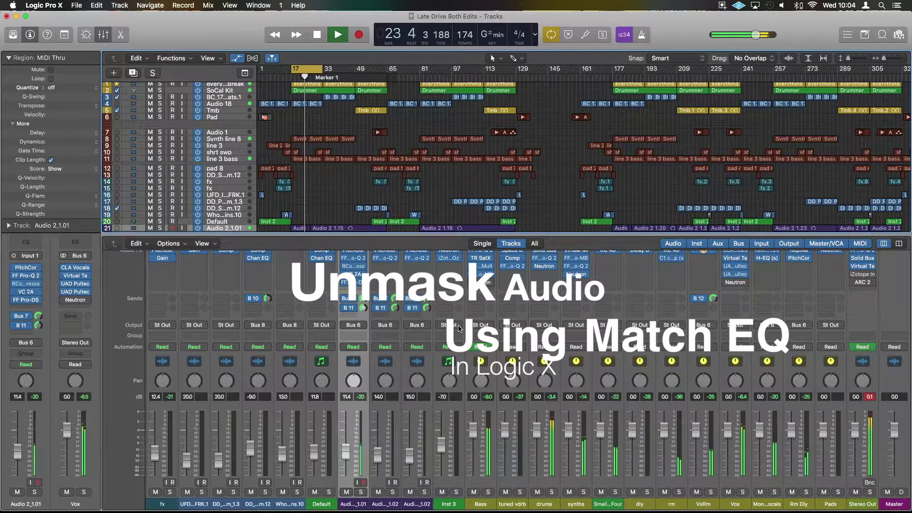
Stop playback of the Late Drive Both Edits song with the spacebar.
key("space")
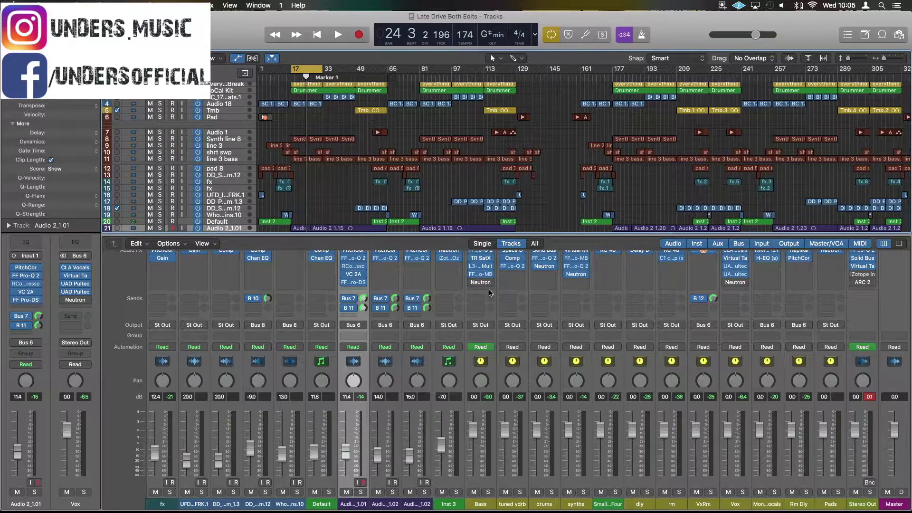
Insert a stereo Match EQ (EQ > Match EQ > Stereo) in the Bass channel's empty slot.
left_click(490, 290)
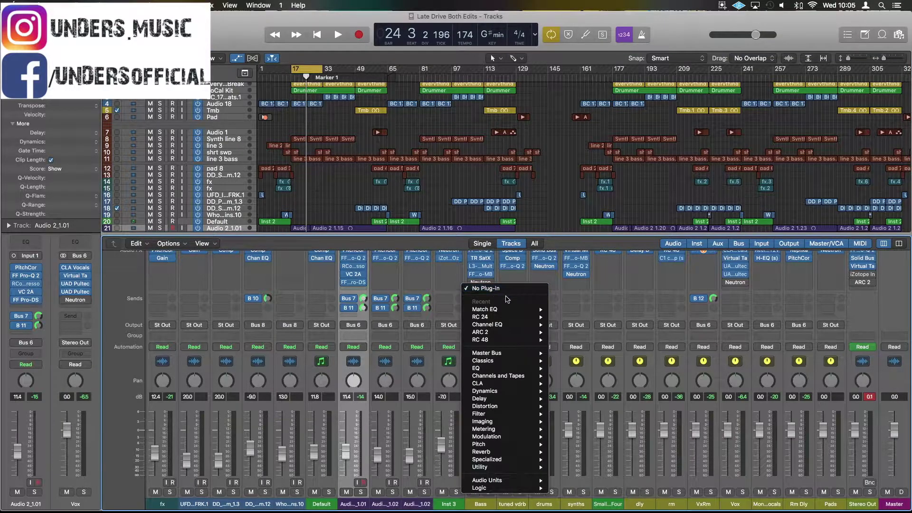
mouse_move(489, 309)
mouse_move(504, 371)
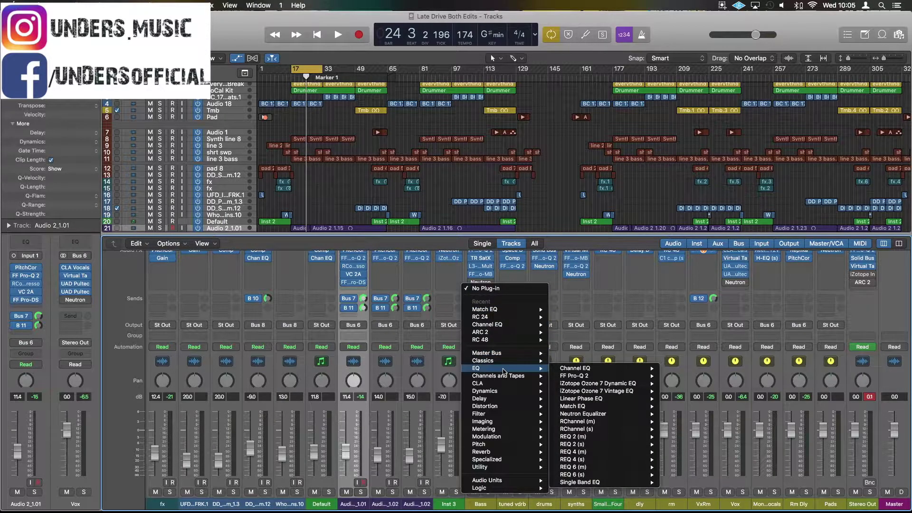
mouse_move(595, 409)
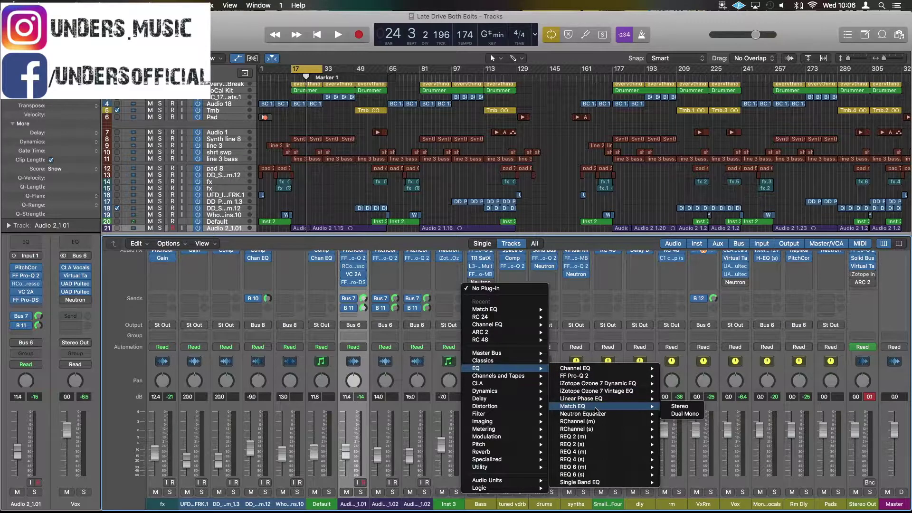
mouse_move(582, 377)
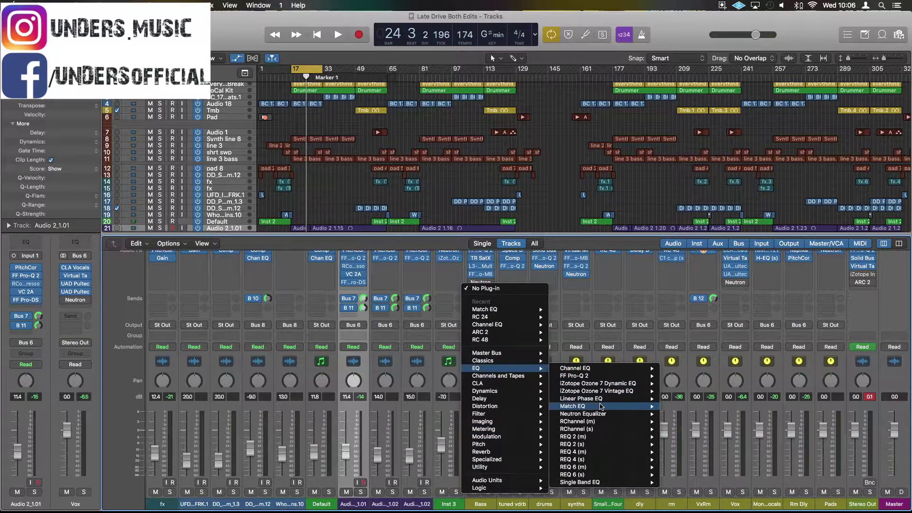
left_click(681, 407)
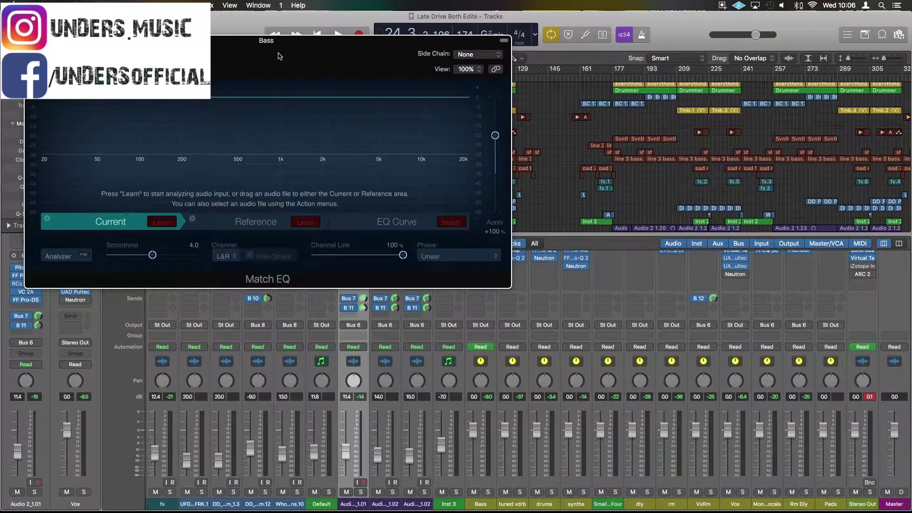
Centre the Match EQ window, set its side chain to Bus 6, and enable the Analyzer.
left_click_drag(280, 55, 504, 148)
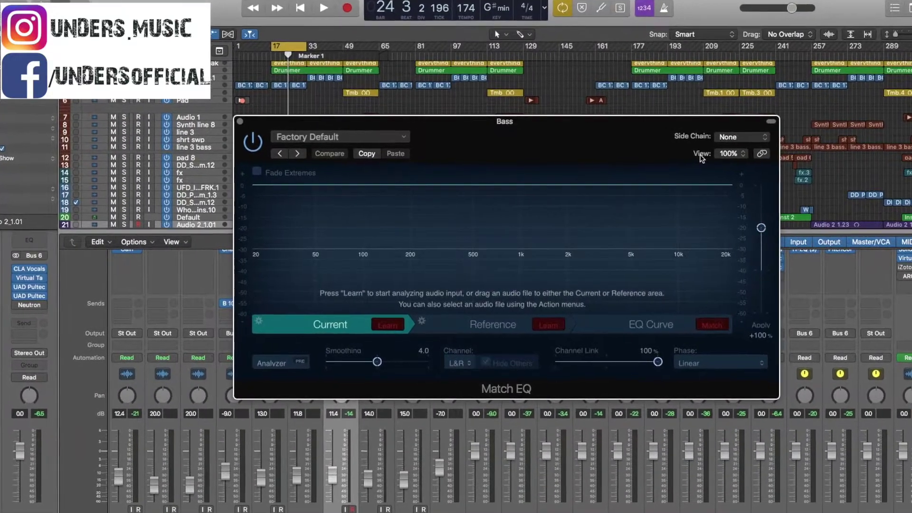
left_click(754, 132)
scroll(839, 407, "down", 3)
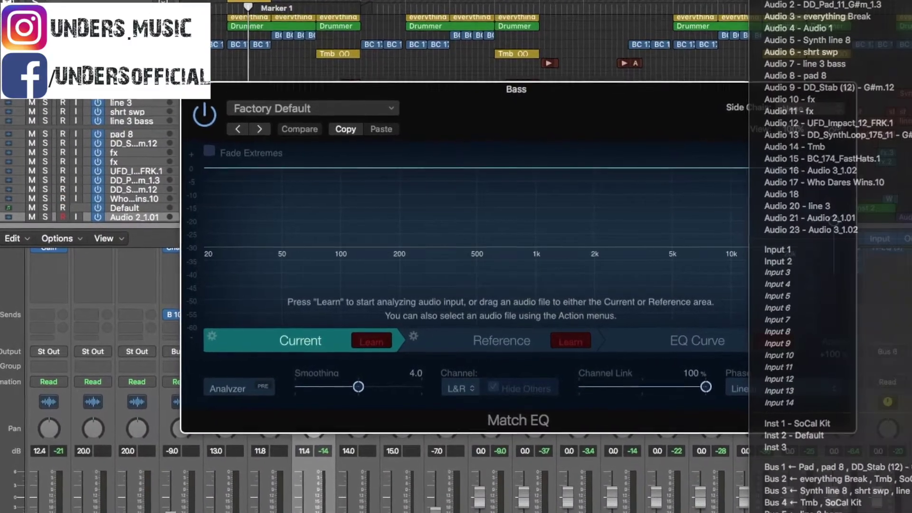
left_click(784, 512)
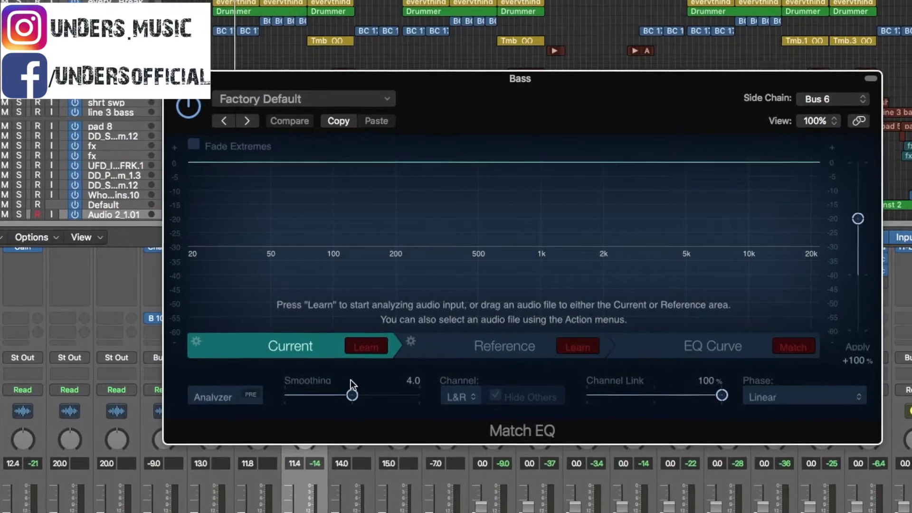
left_click(213, 400)
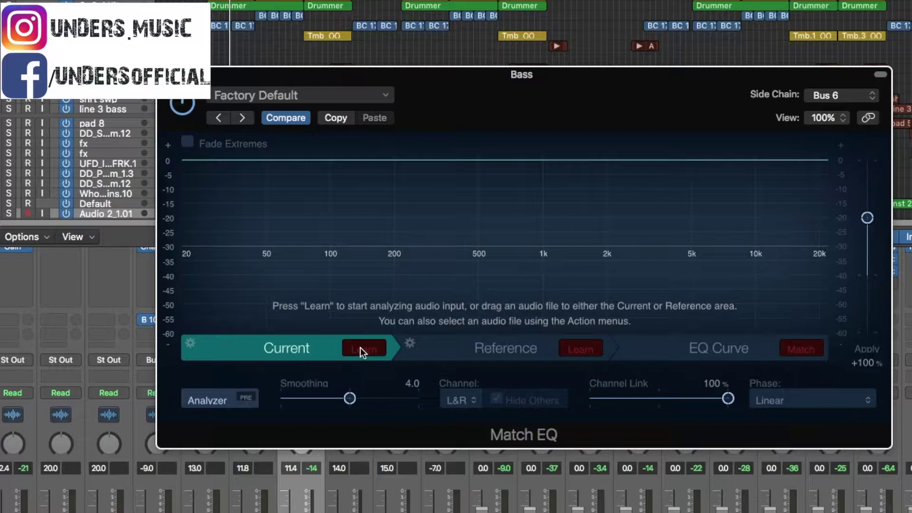
While the song plays, learn the bass's own spectrum into the Current profile.
key("space")
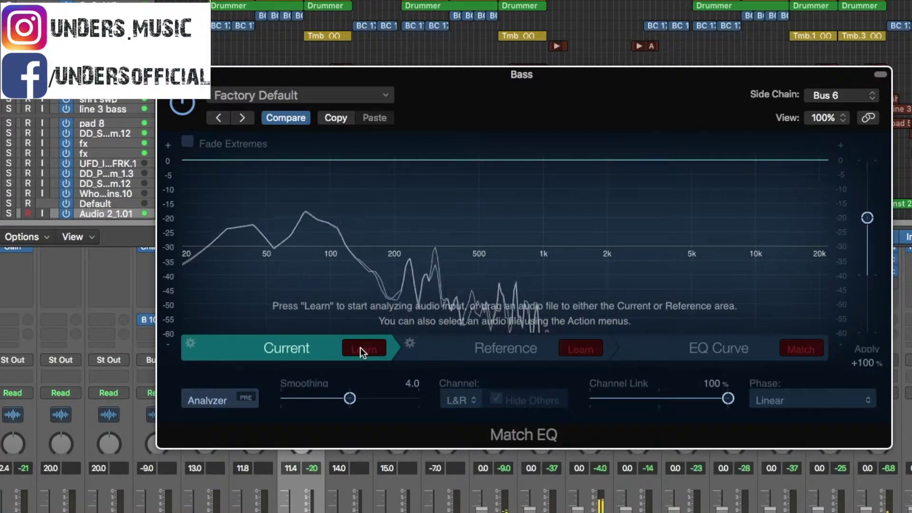
left_click(360, 349)
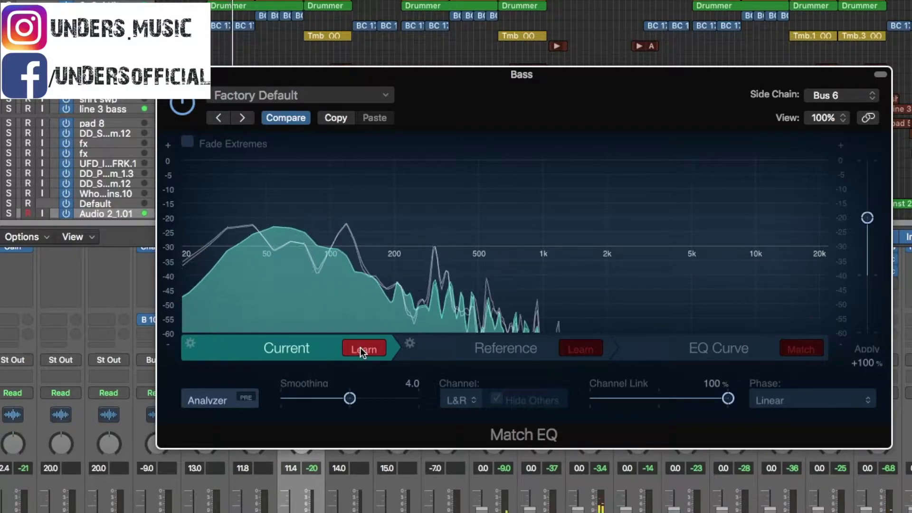
left_click(360, 347)
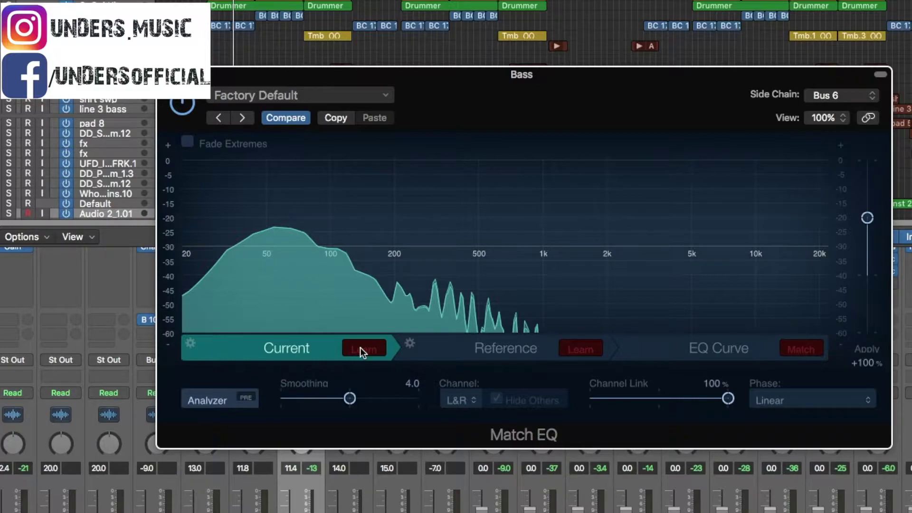
Learn the side-chained Bus 6 vocal spectrum into the Reference profile.
left_click(502, 349)
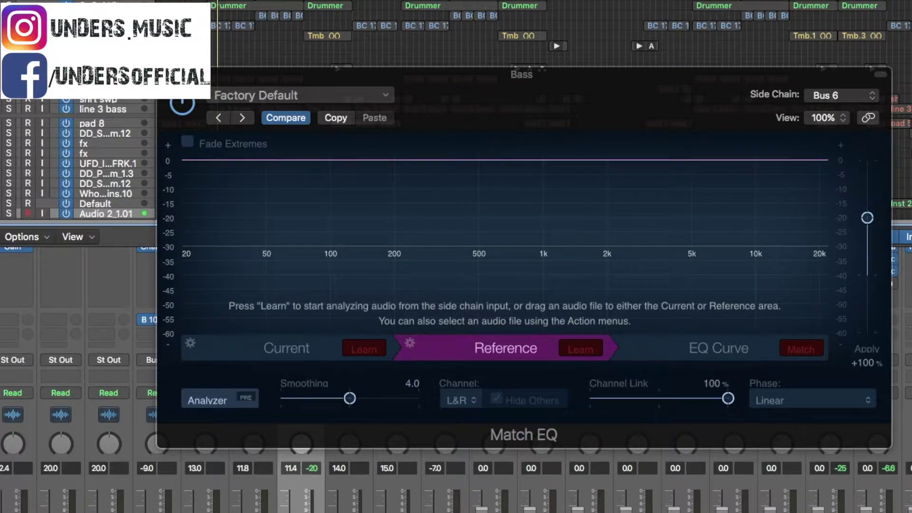
left_click(569, 347)
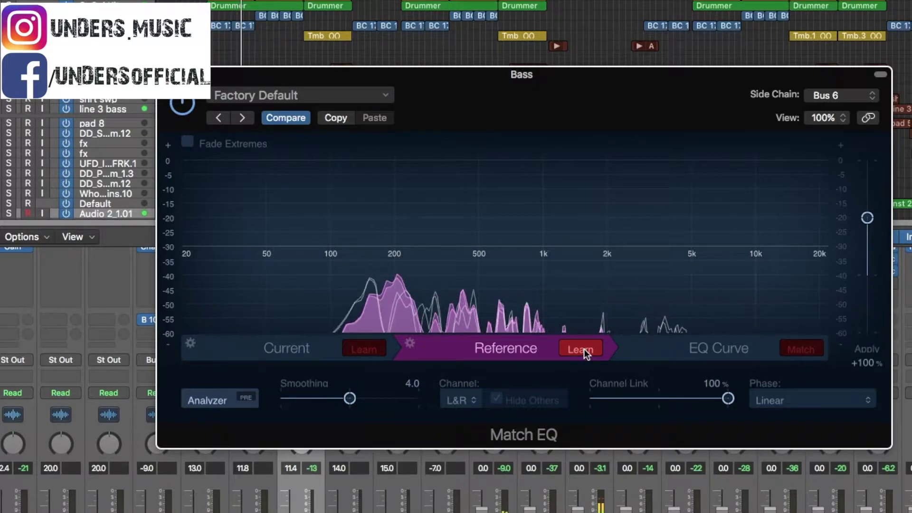
left_click(583, 349)
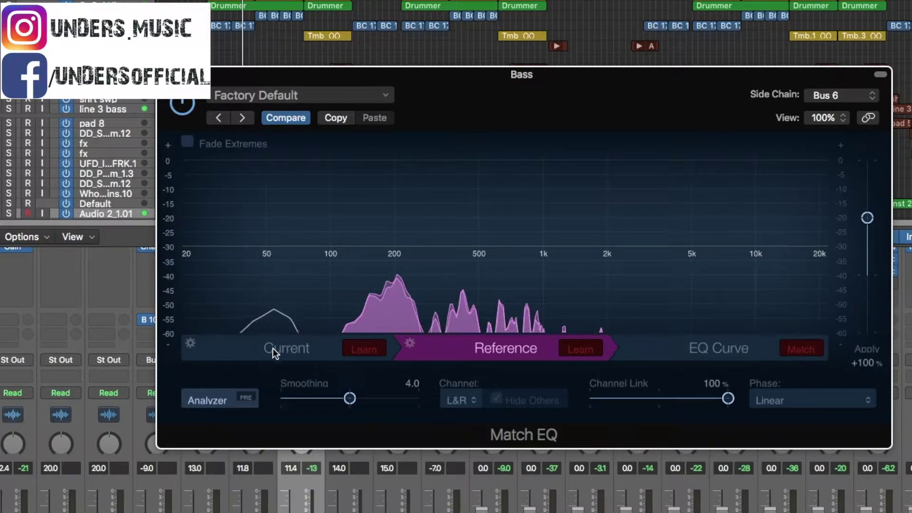
Compare the learned bass and vocal spectra repeatedly, then show the EQ Curve page.
left_click(287, 349)
left_click(480, 358)
left_click(280, 347)
left_click(272, 344)
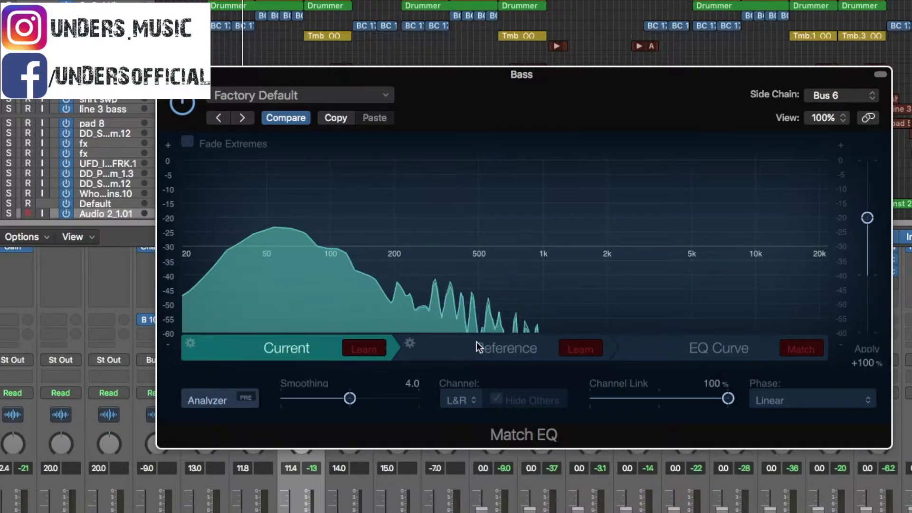
left_click(492, 343)
left_click(303, 353)
left_click(514, 347)
left_click(289, 348)
left_click(517, 348)
left_click(259, 354)
left_click(495, 347)
left_click(330, 353)
left_click(478, 352)
left_click(701, 353)
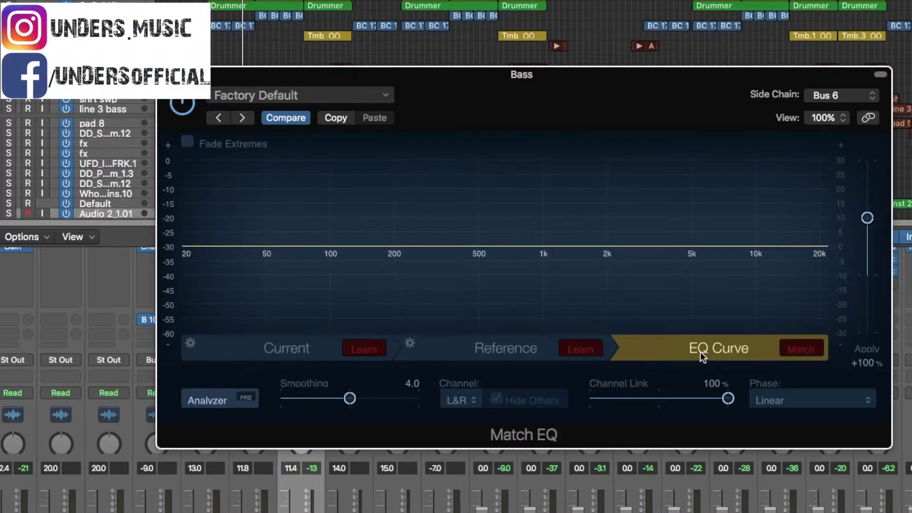
Match the two spectra and lower the curve's Apply amount from +100% to -7%.
left_click(813, 350)
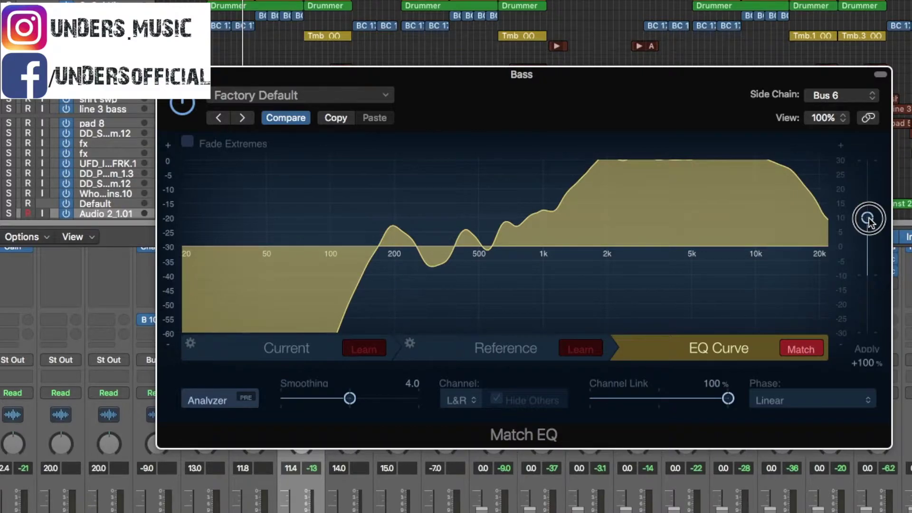
left_click_drag(869, 218, 868, 269)
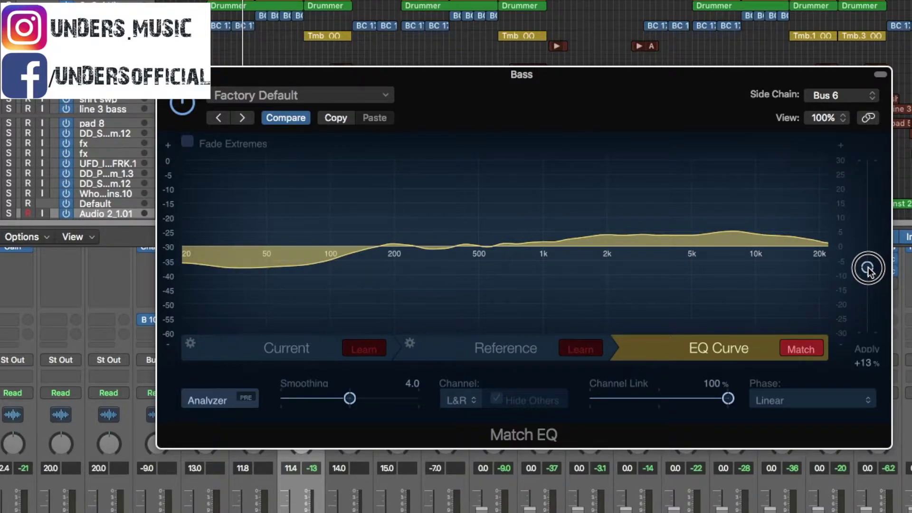
left_click_drag(868, 271, 868, 282)
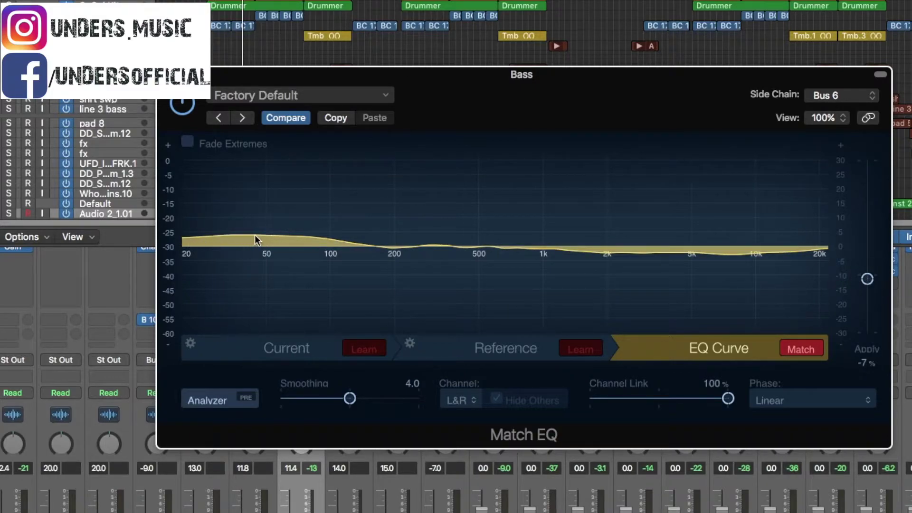
Broaden the 36.6 Hz curve point to Q 1.30 and deepen Apply to -15%.
left_click(237, 236)
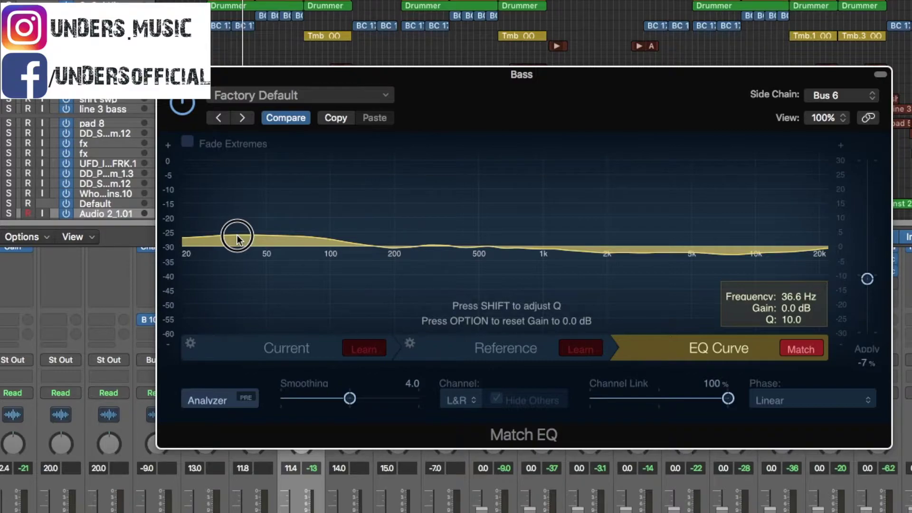
left_click_drag(237, 237, 220, 285)
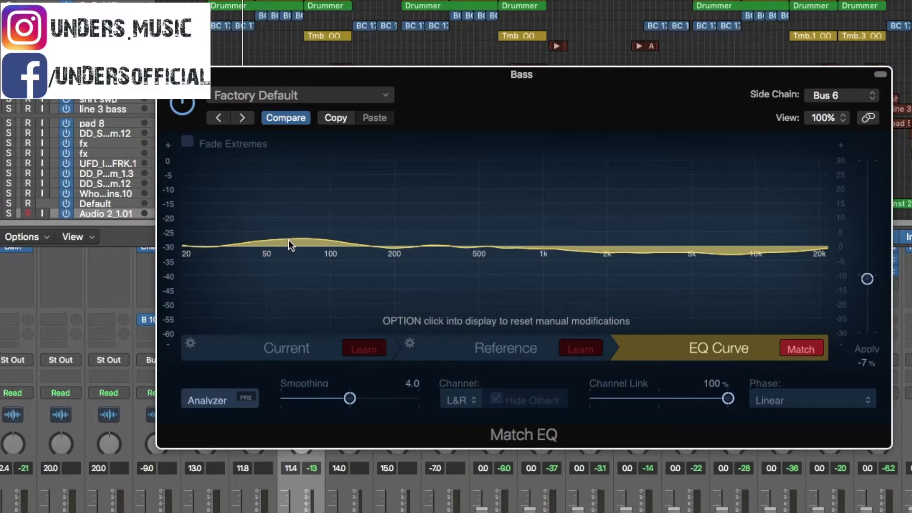
left_click_drag(289, 240, 291, 290)
left_click_drag(867, 279, 868, 288)
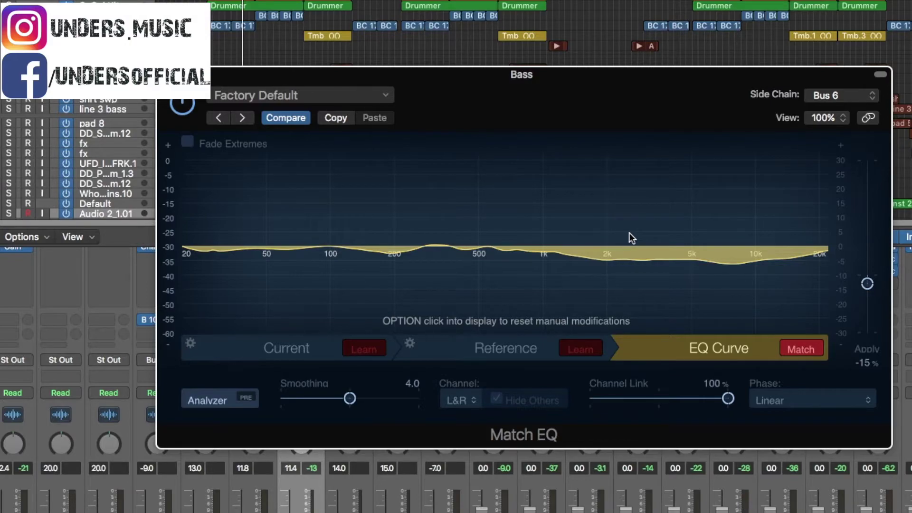
Play the bass while sweeping Apply between -25% and positive values, settling at -18%.
key("space")
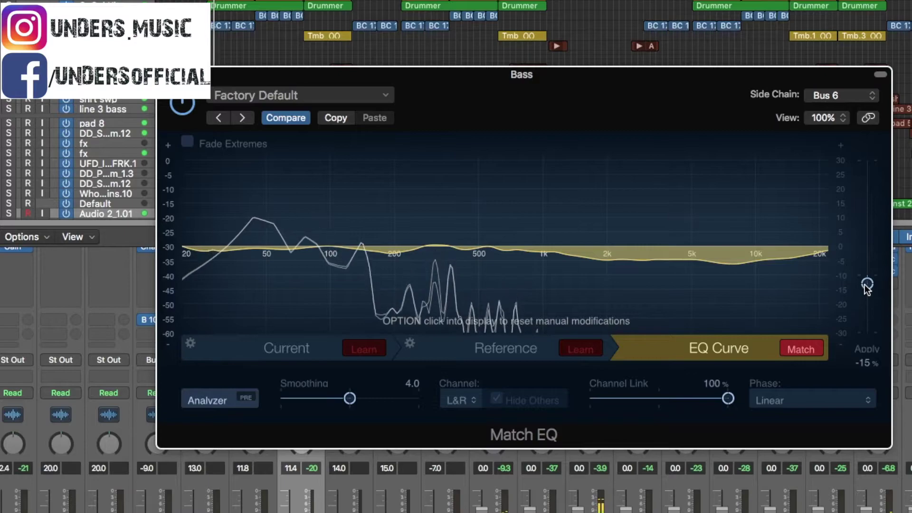
left_click_drag(866, 285, 866, 290)
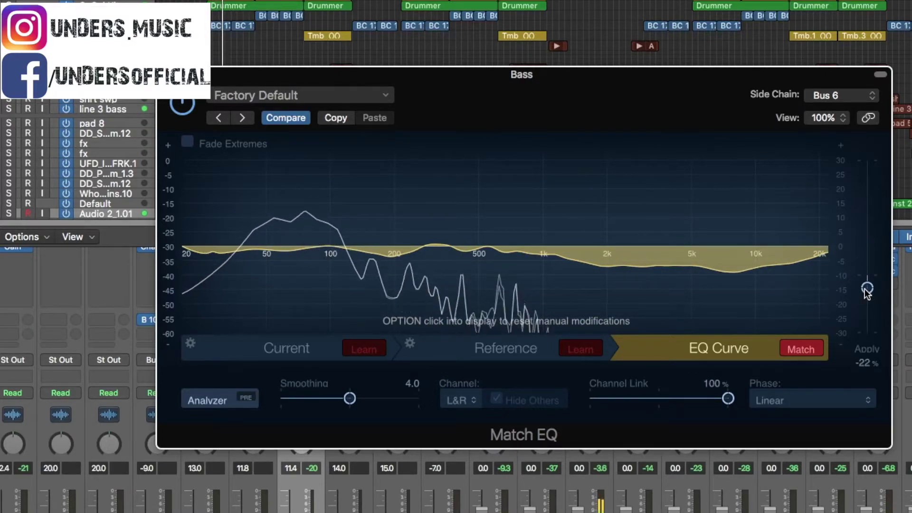
left_click_drag(864, 289, 869, 290)
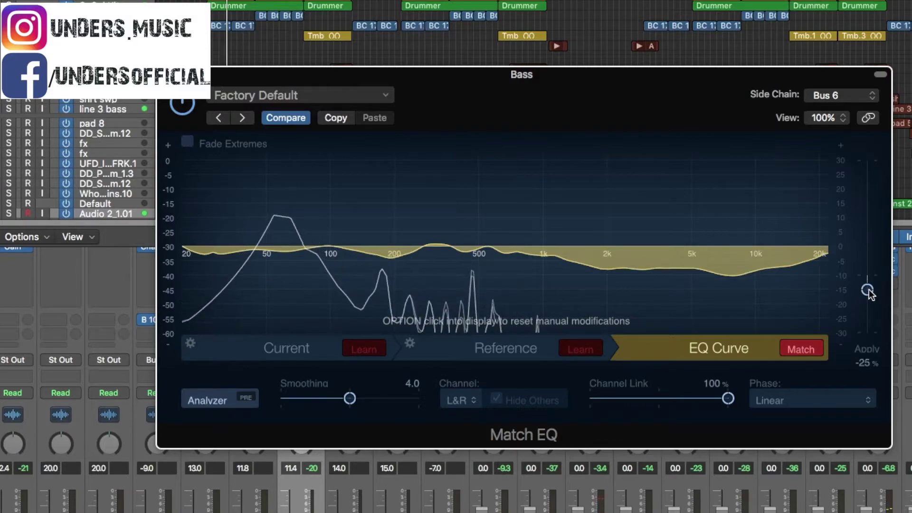
left_click_drag(869, 289, 871, 240)
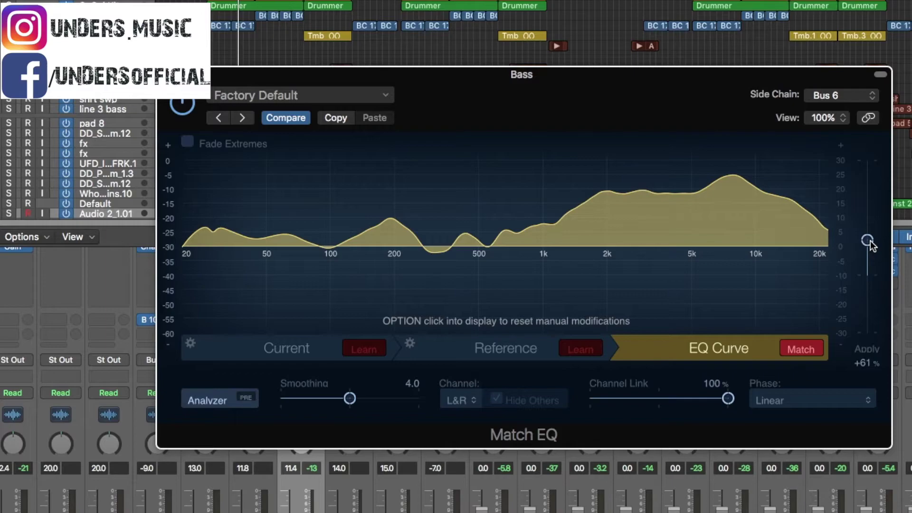
mouse_move(870, 240)
left_mouse_down()
mouse_move(874, 294)
mouse_move(875, 285)
left_mouse_up()
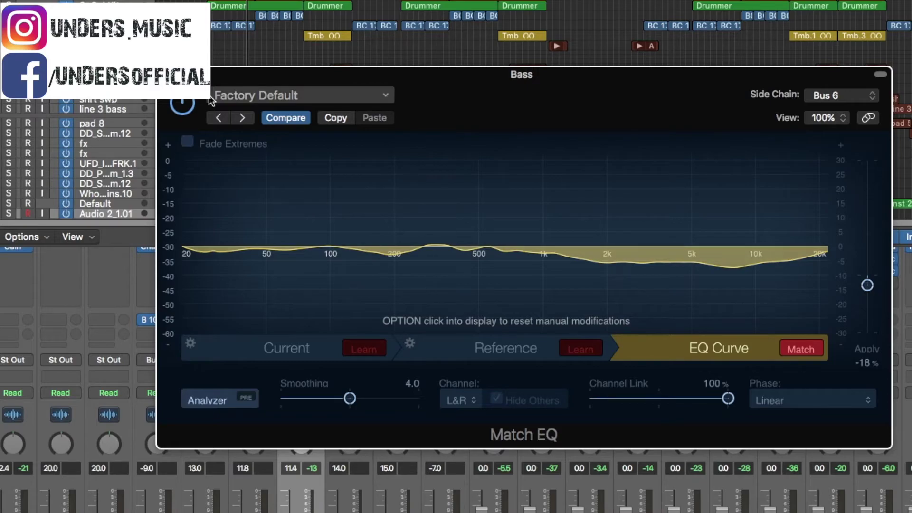
key("space")
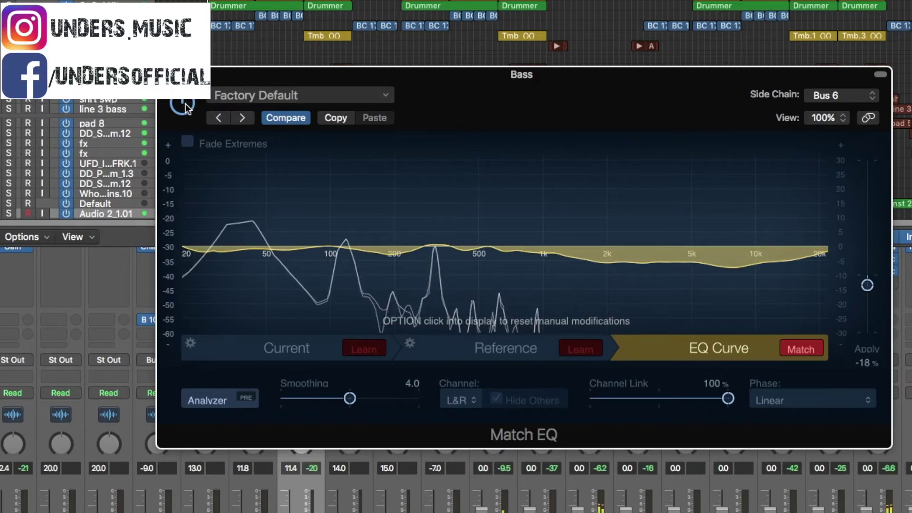